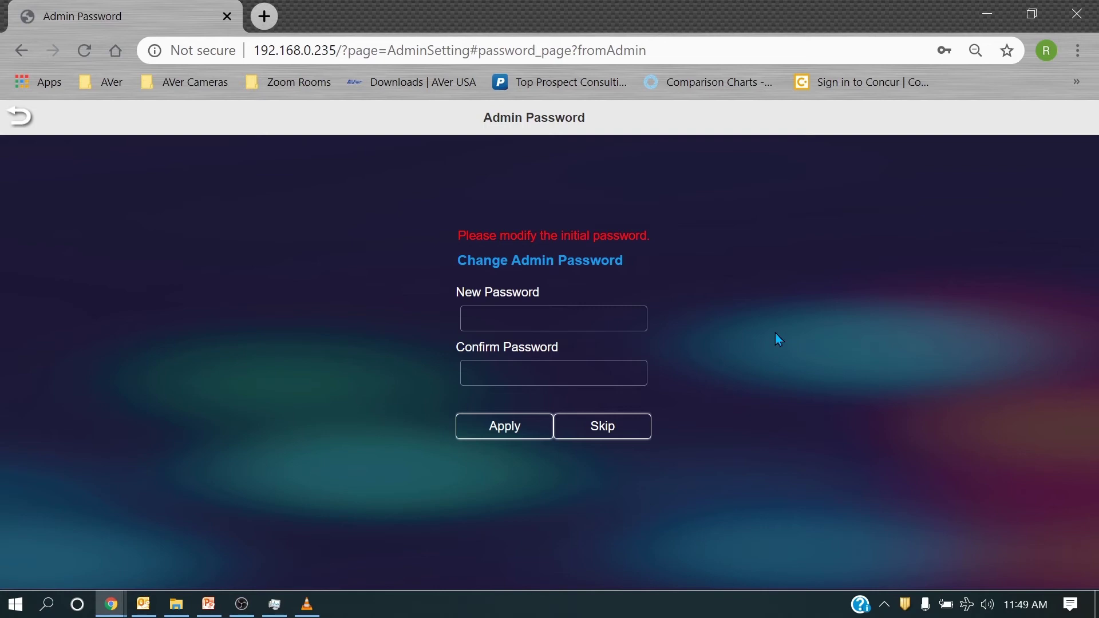
Skip the initial admin password change and review the country, channel and bandwidth options in the WiFi Channel settings
{"action": "left_click", "coordinate": [602, 426]}
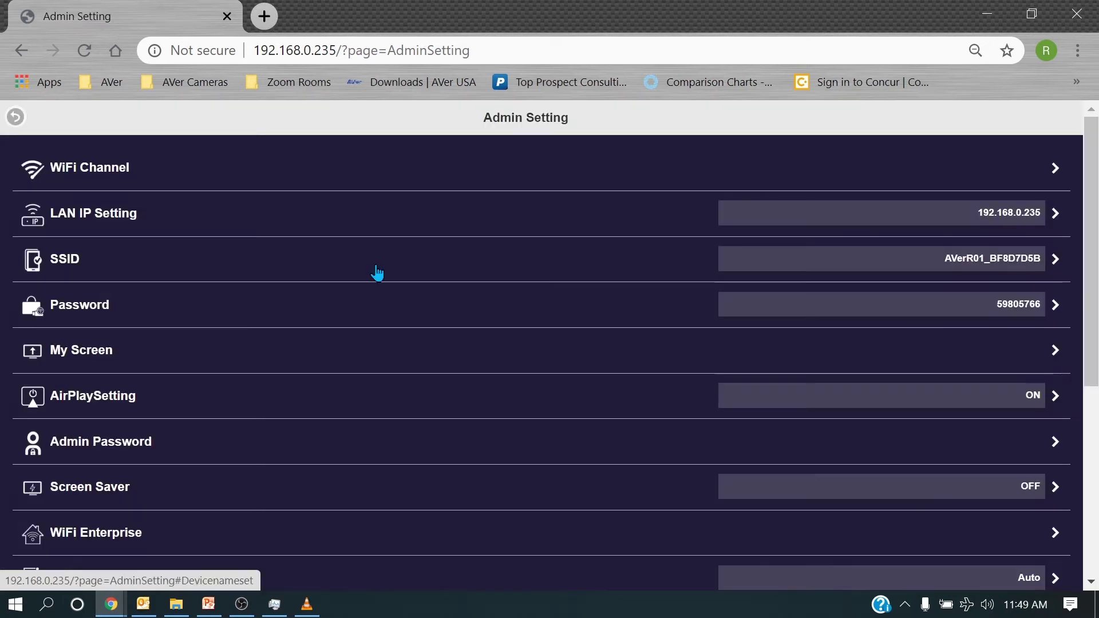
{"action": "left_click", "coordinate": [431, 201]}
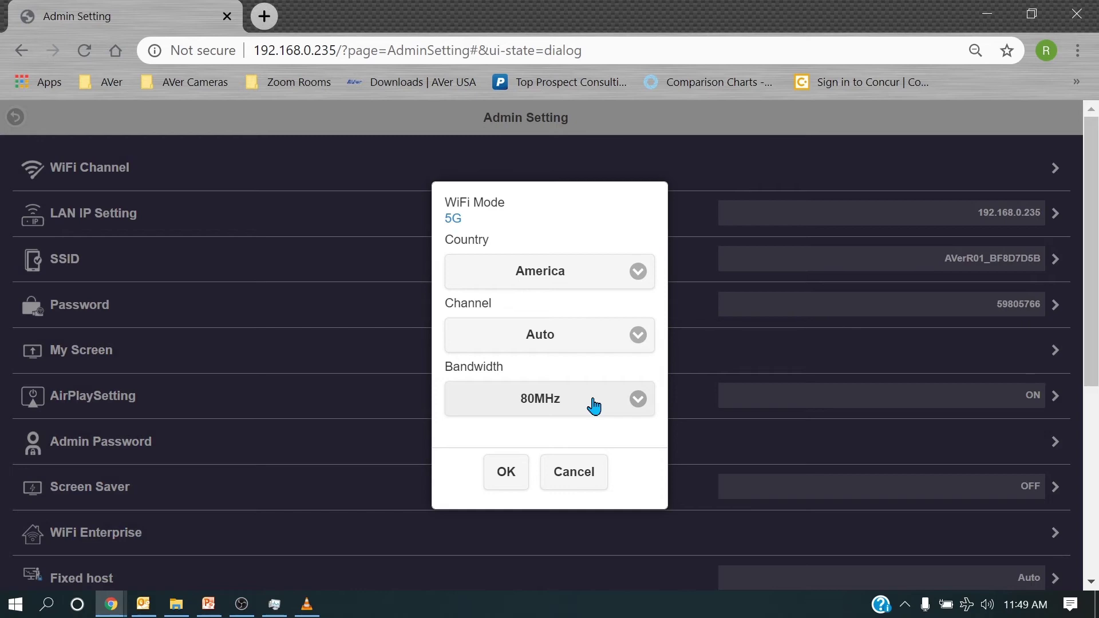
{"action": "left_click", "coordinate": [890, 213]}
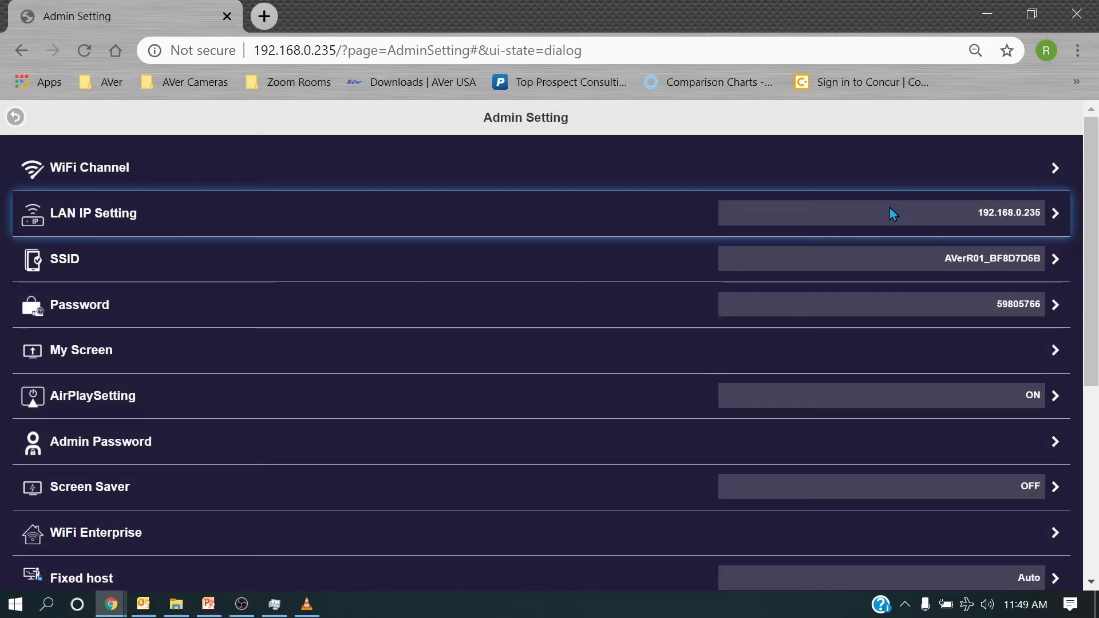
Review the LAN IP Setting fields and the SSID options, cancelling out of both
{"action": "left_click", "coordinate": [113, 232]}
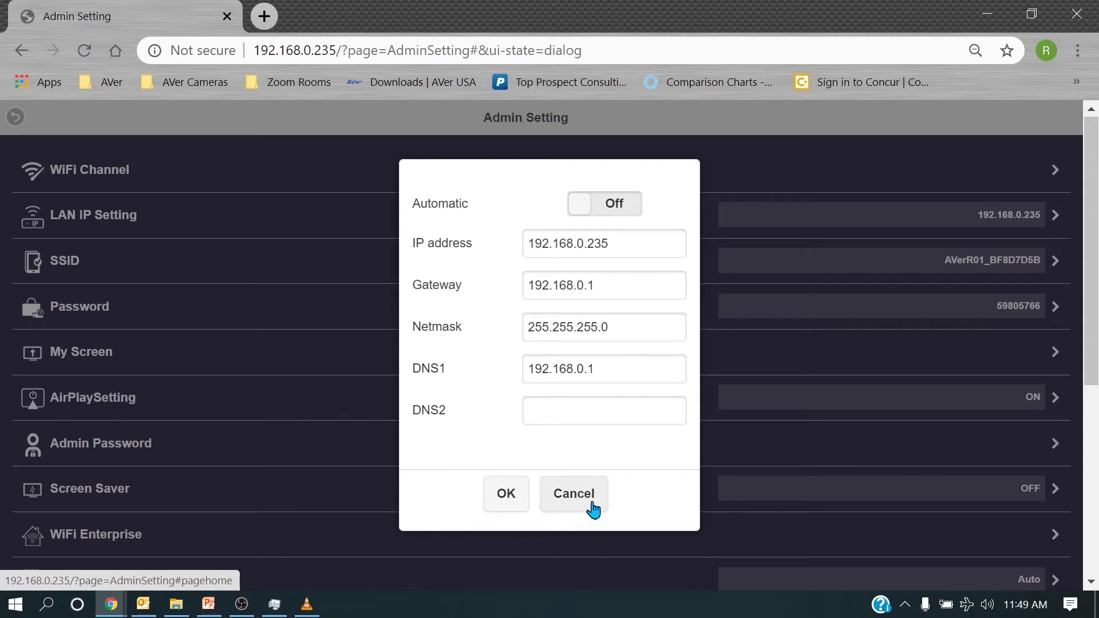
{"action": "left_click", "coordinate": [593, 508]}
{"action": "left_click", "coordinate": [573, 260]}
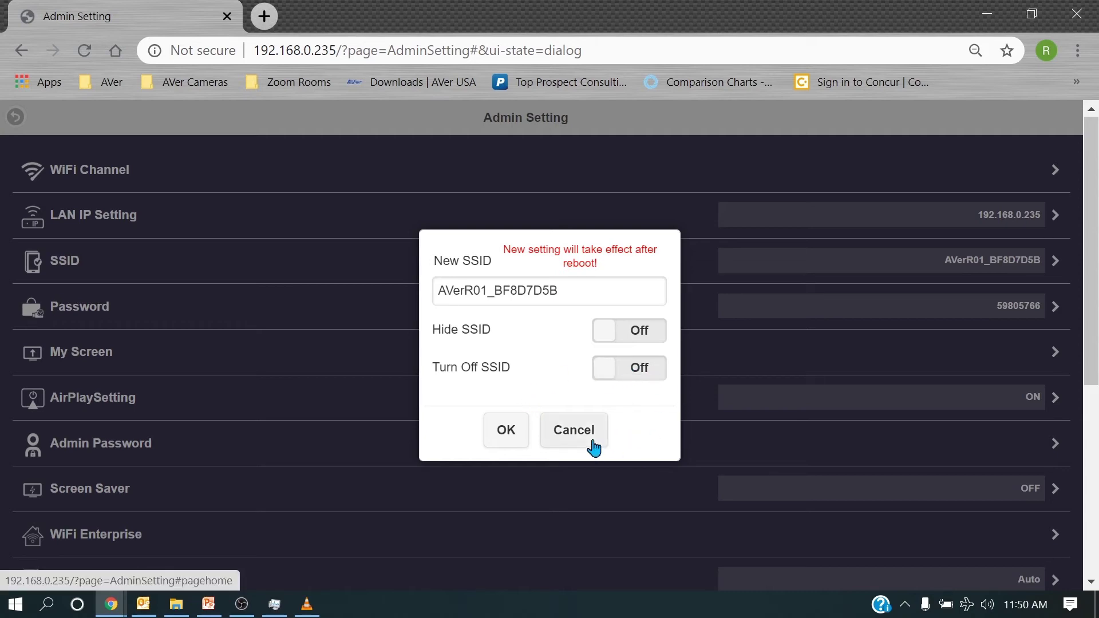
{"action": "left_click", "coordinate": [593, 448]}
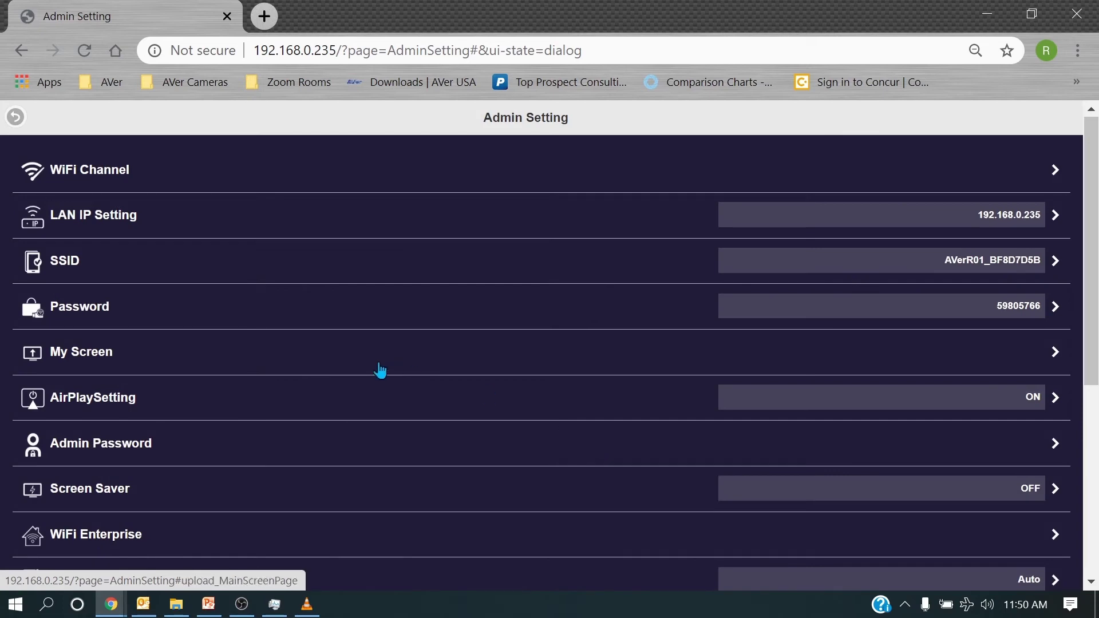
Review the WiFi Password options and the My Screen image upload page, and return to the Admin Setting list
{"action": "left_click", "coordinate": [263, 316]}
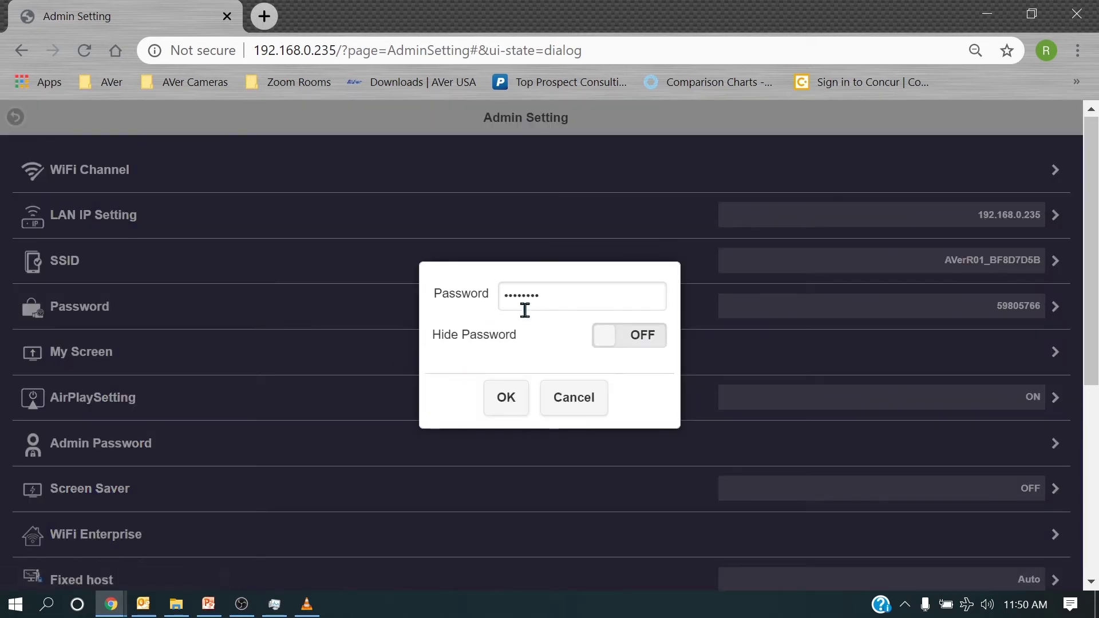
{"action": "left_click", "coordinate": [572, 406]}
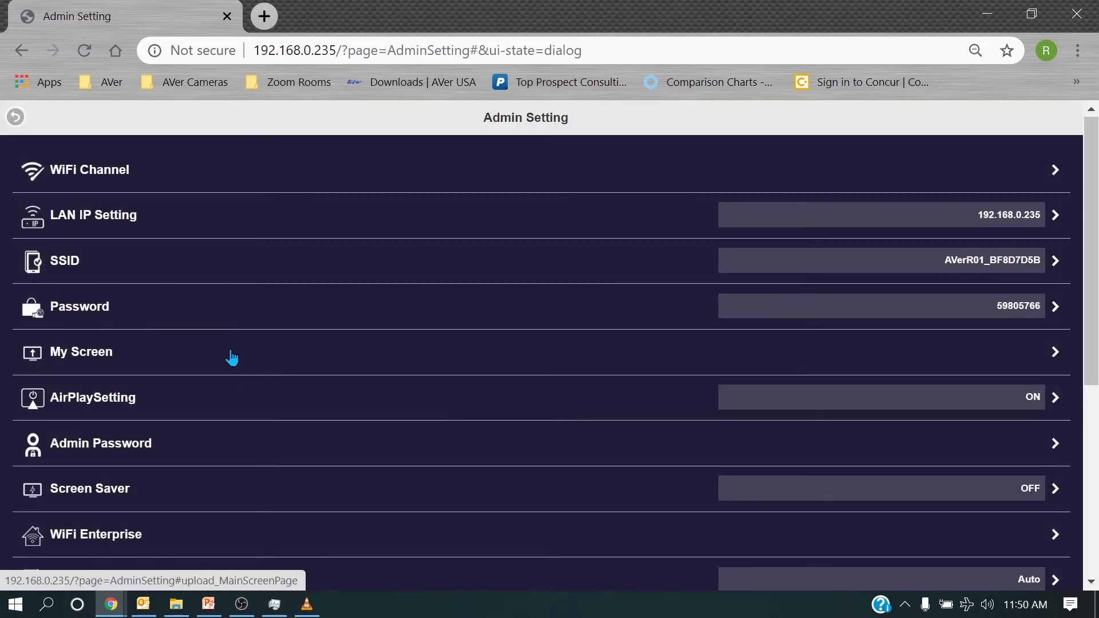
{"action": "left_click", "coordinate": [233, 356]}
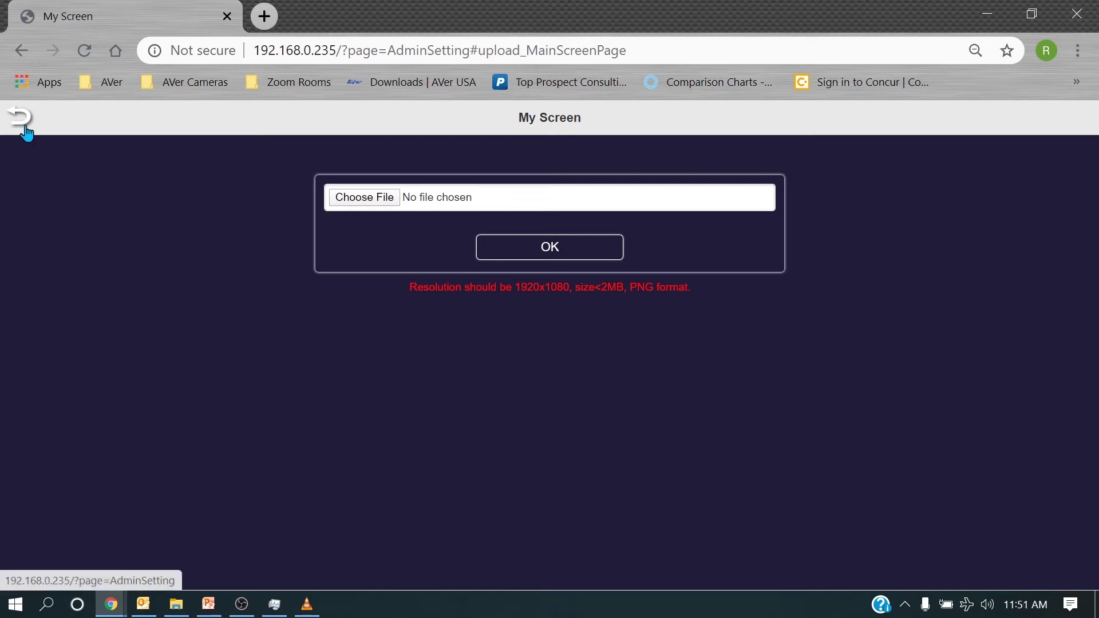
{"action": "left_click", "coordinate": [307, 608]}
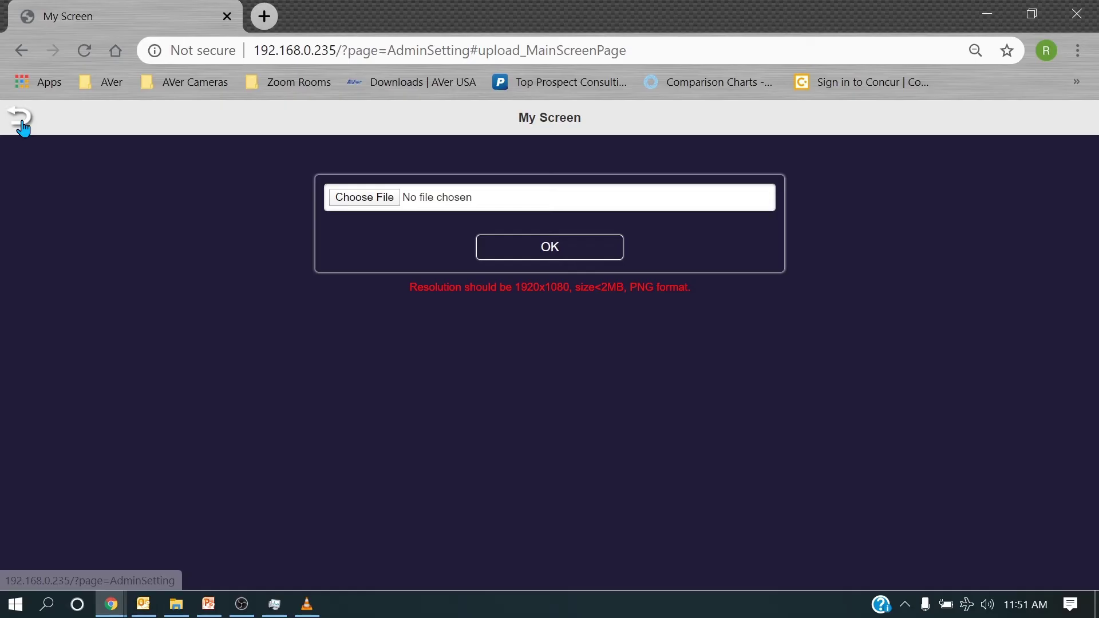
{"action": "left_click", "coordinate": [21, 117]}
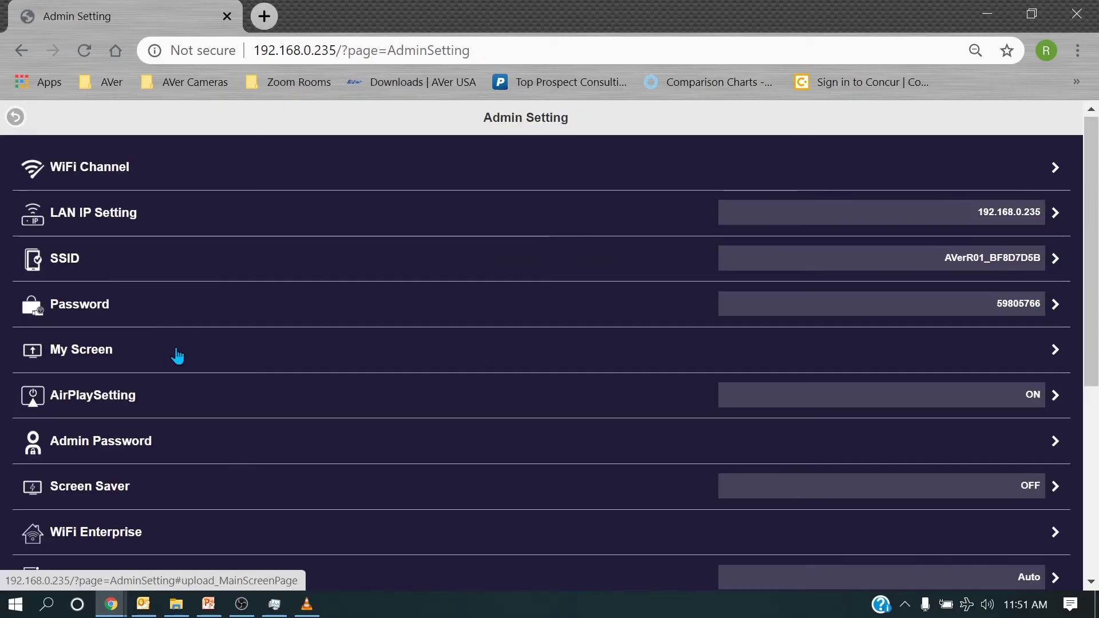
Review the AirPlay setting and the Screen Saver timeout options, closing both without saving
{"action": "left_click", "coordinate": [372, 395]}
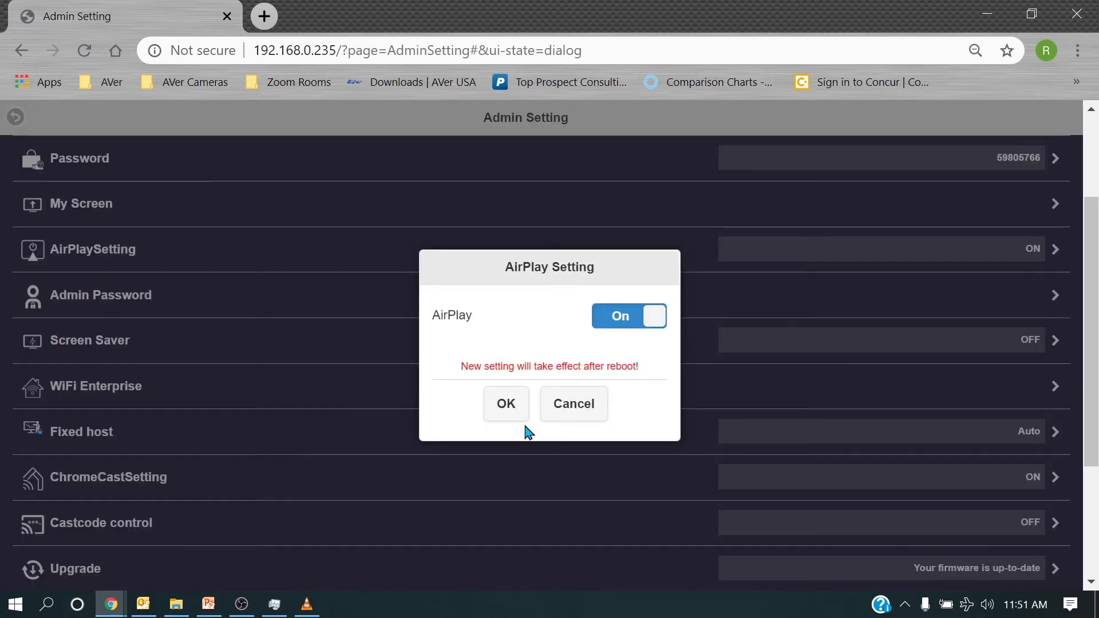
{"action": "key", "text": "alt+Tab"}
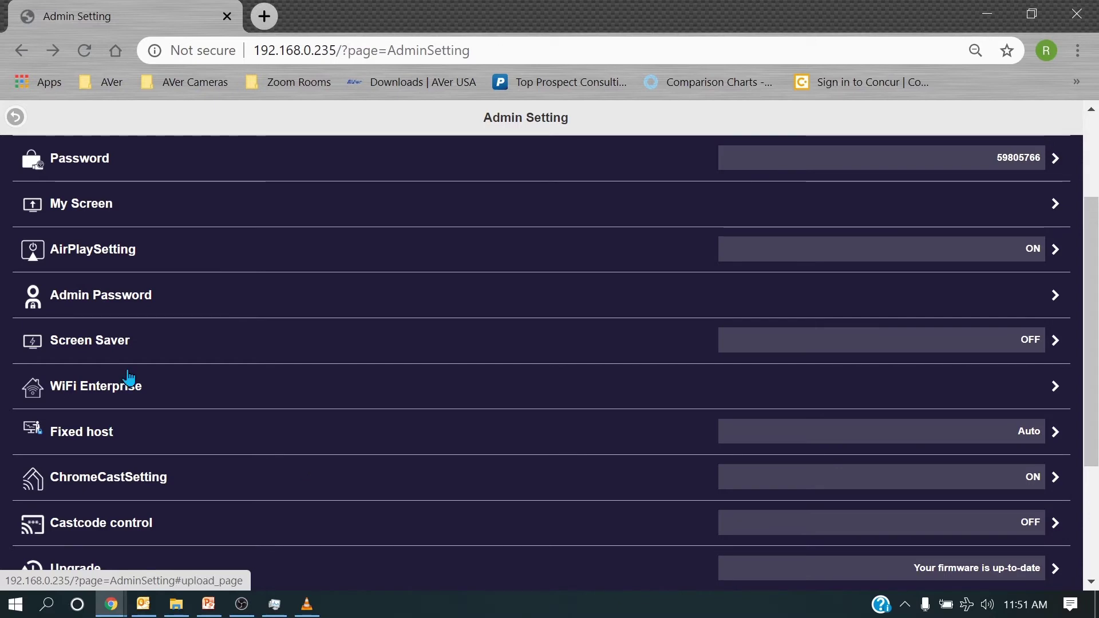
{"action": "left_click", "coordinate": [389, 340]}
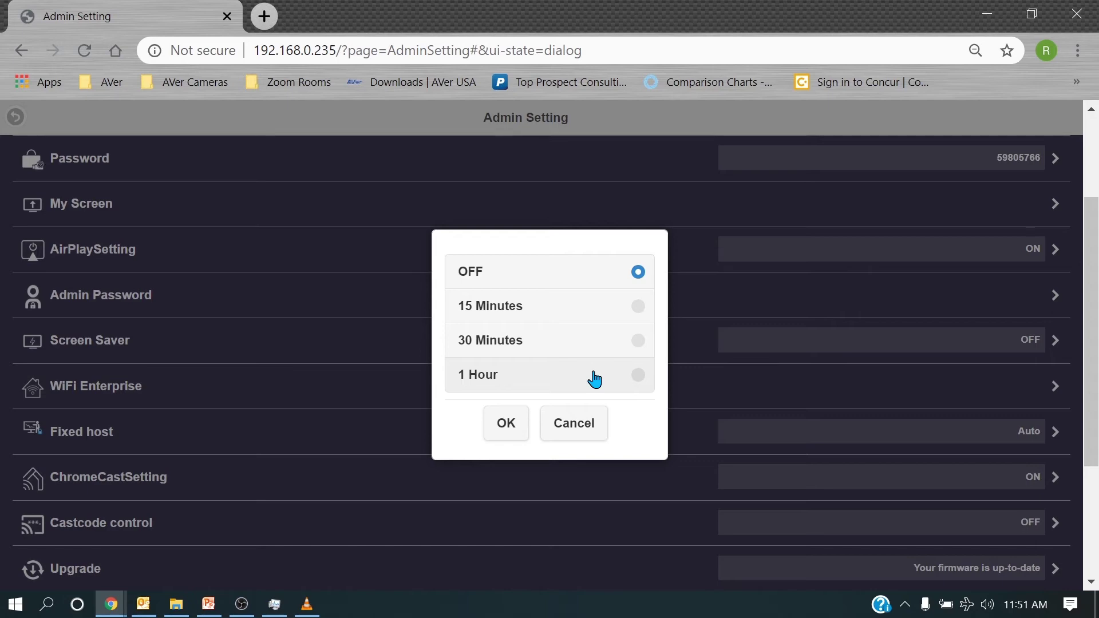
{"action": "key", "text": "Escape"}
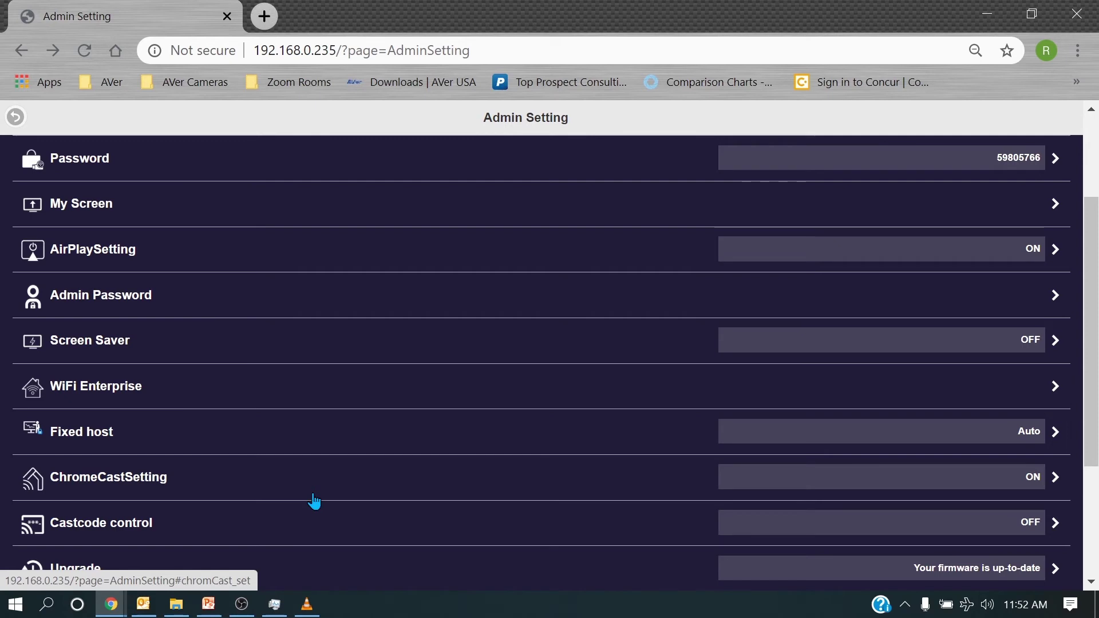
Review the WiFi Enterprise certificate upload page and the Admin Password page, skipping the password change
{"action": "left_click", "coordinate": [507, 386]}
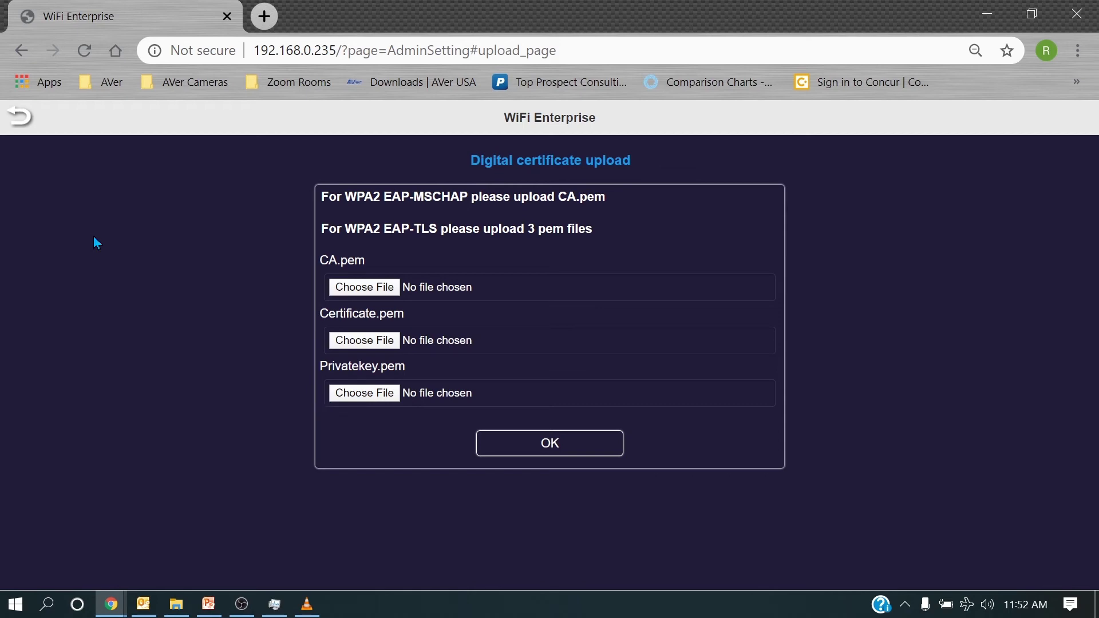
{"action": "key", "text": "alt+Left"}
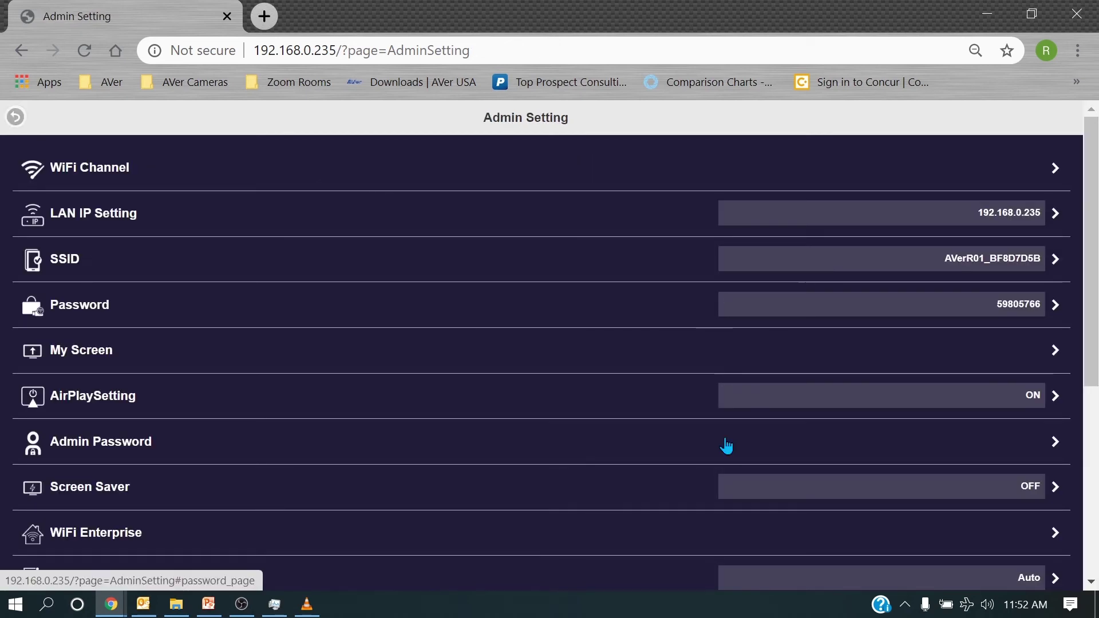
{"action": "scroll", "coordinate": [125, 255], "scroll_direction": "down", "scroll_amount": 3}
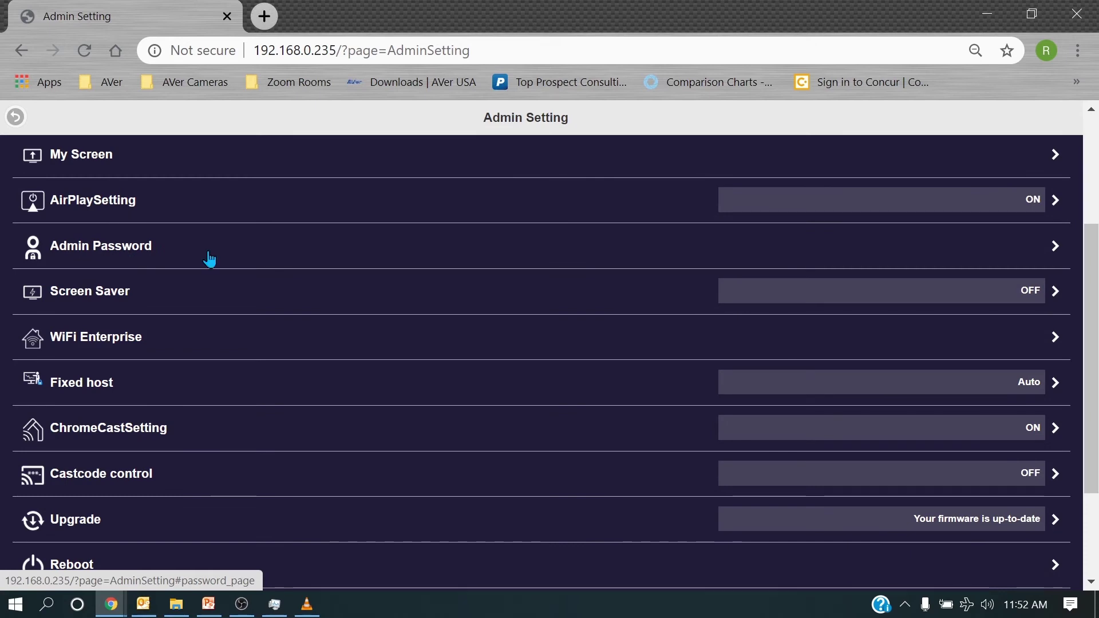
{"action": "left_click", "coordinate": [242, 238]}
{"action": "left_click", "coordinate": [591, 427]}
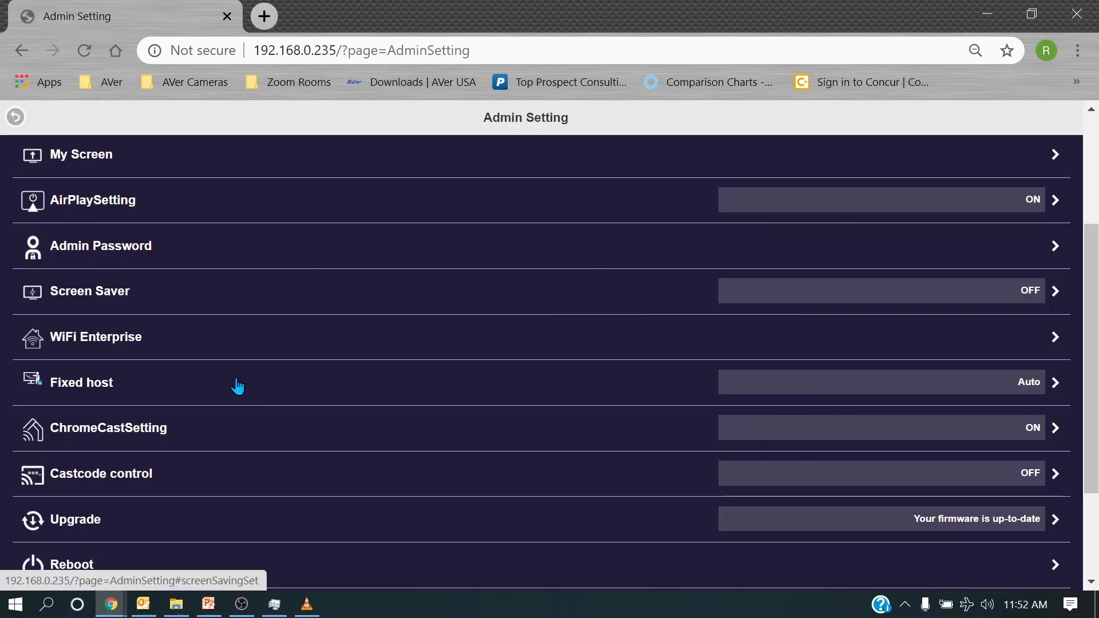
Review the Castcode control options and the device firmware versions on the Upgrade page, and return to the main page
{"action": "left_click", "coordinate": [235, 384]}
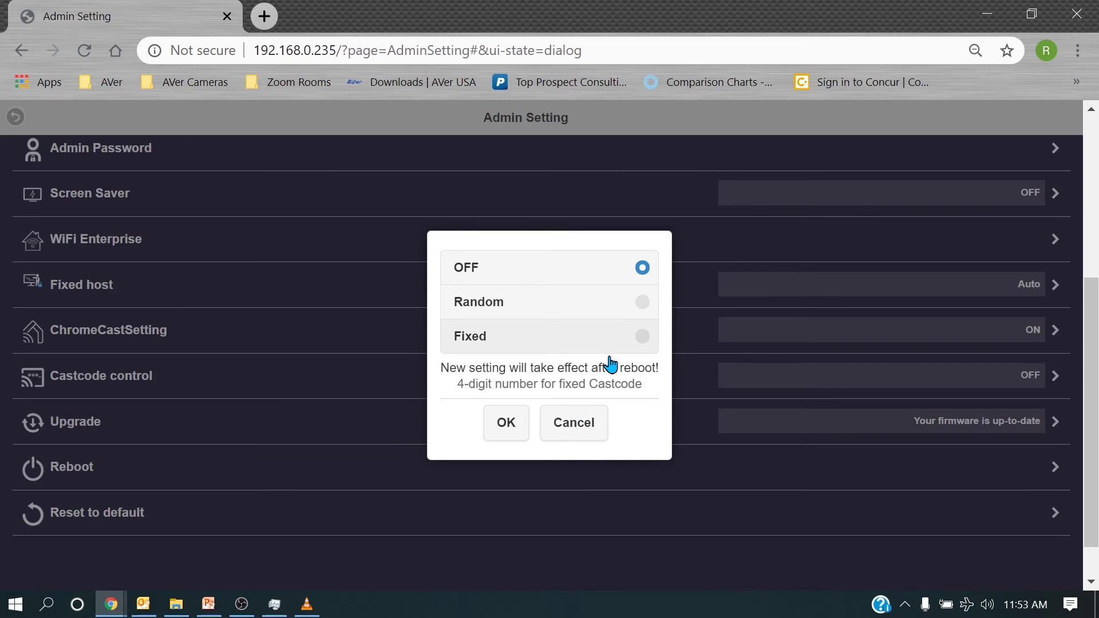
{"action": "left_click", "coordinate": [585, 442]}
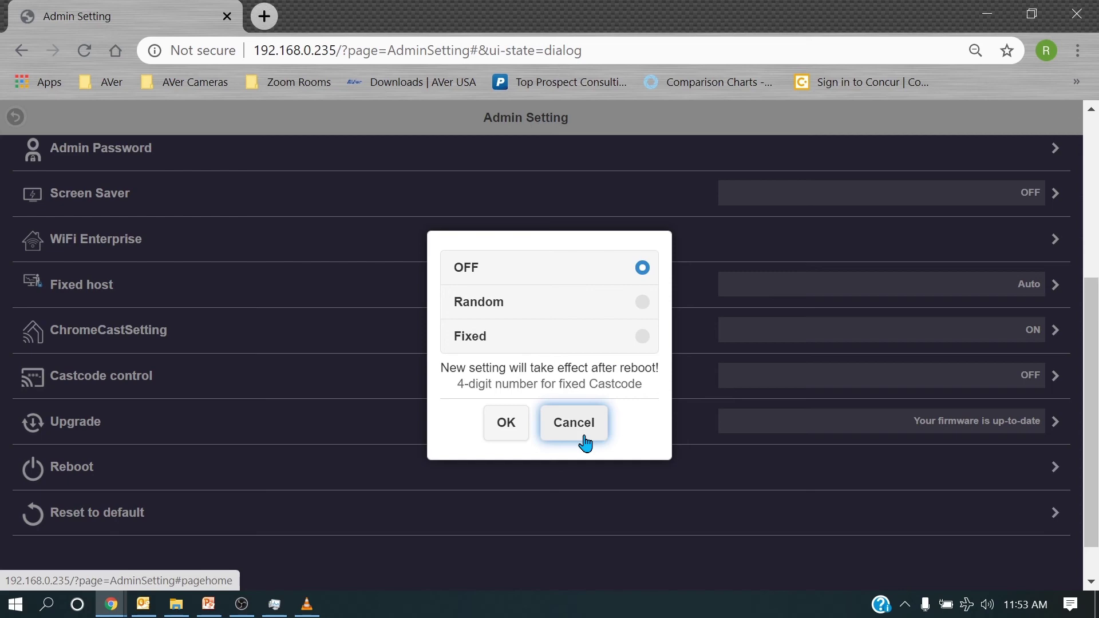
{"action": "left_click", "coordinate": [585, 443]}
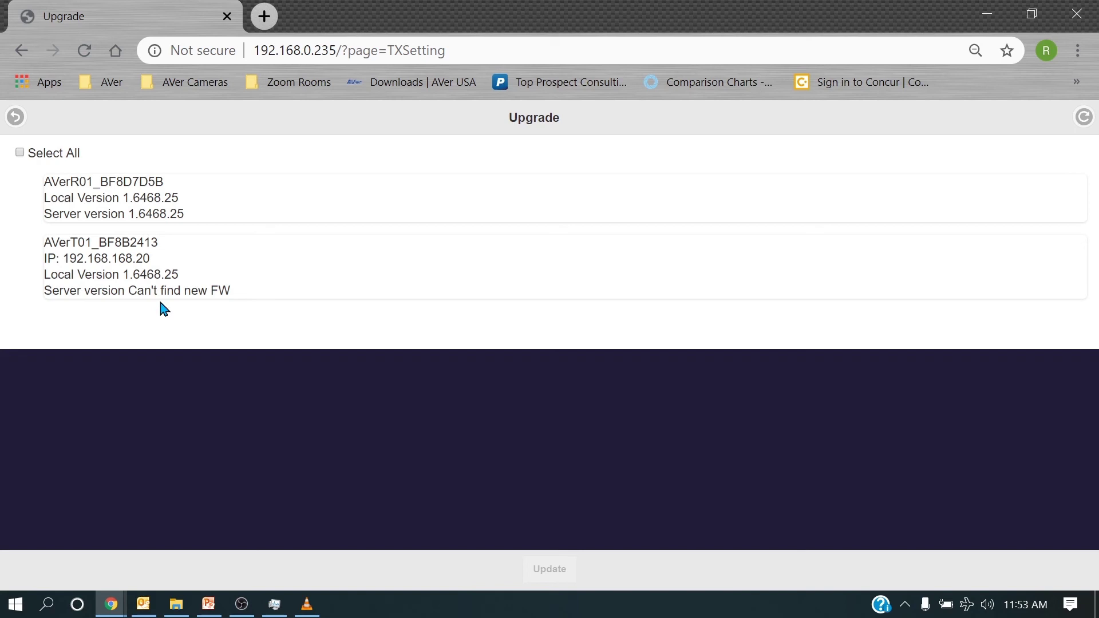
{"action": "left_click", "coordinate": [86, 53]}
{"action": "left_click", "coordinate": [14, 118]}
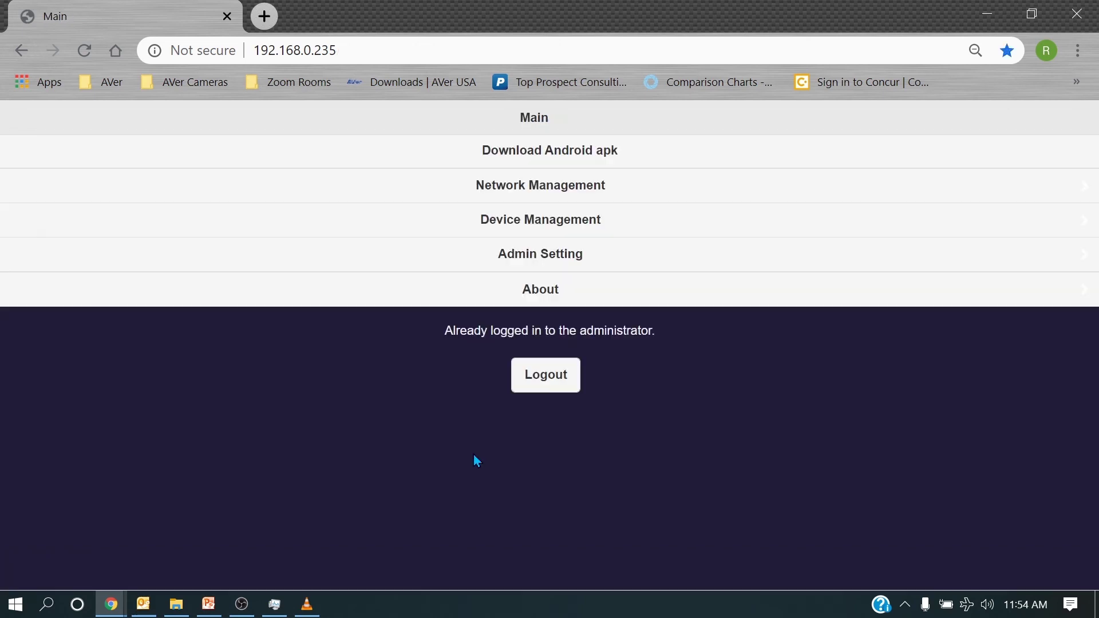
Look over the Reboot and Reset to default entries in Admin Setting and return to the main page
{"action": "left_click", "coordinate": [567, 260]}
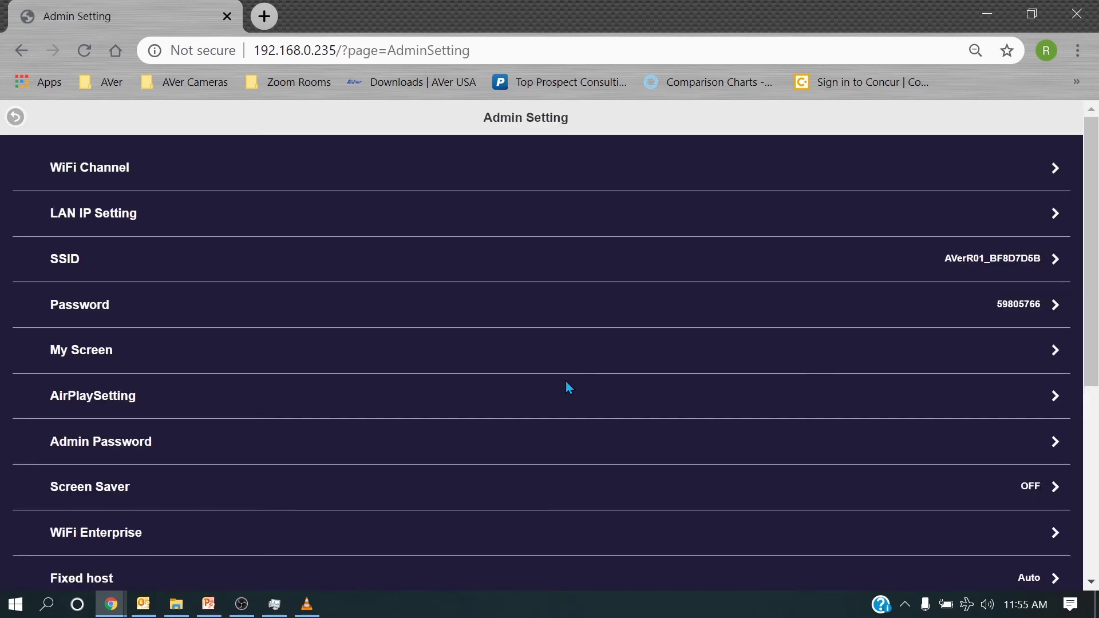
{"action": "scroll", "coordinate": [568, 388], "scroll_direction": "down", "scroll_amount": 5}
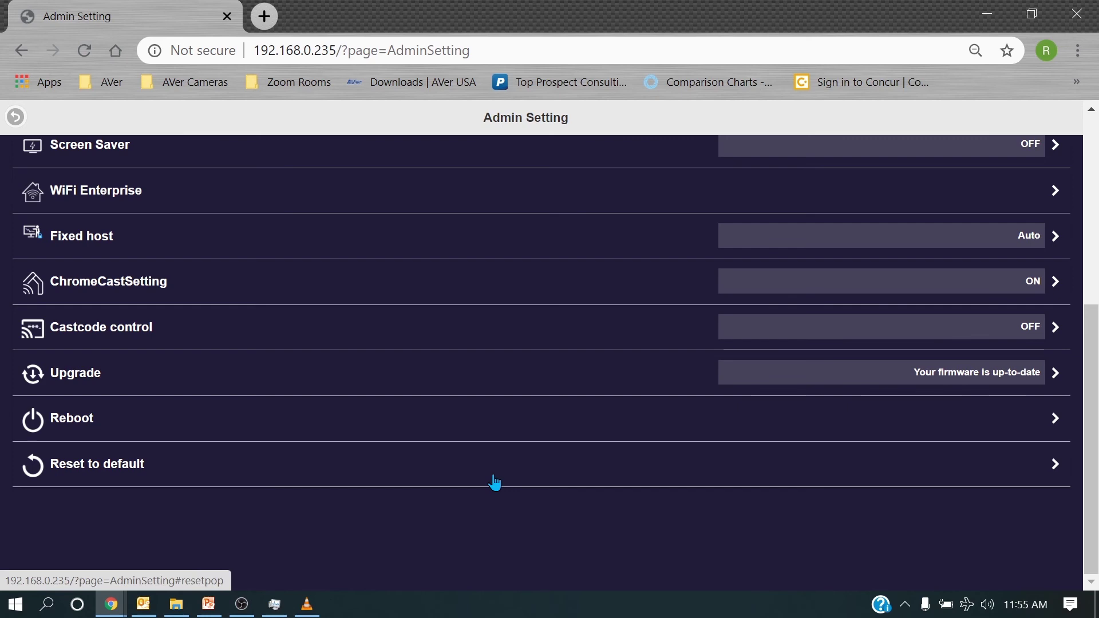
{"action": "key", "text": "alt+Left"}
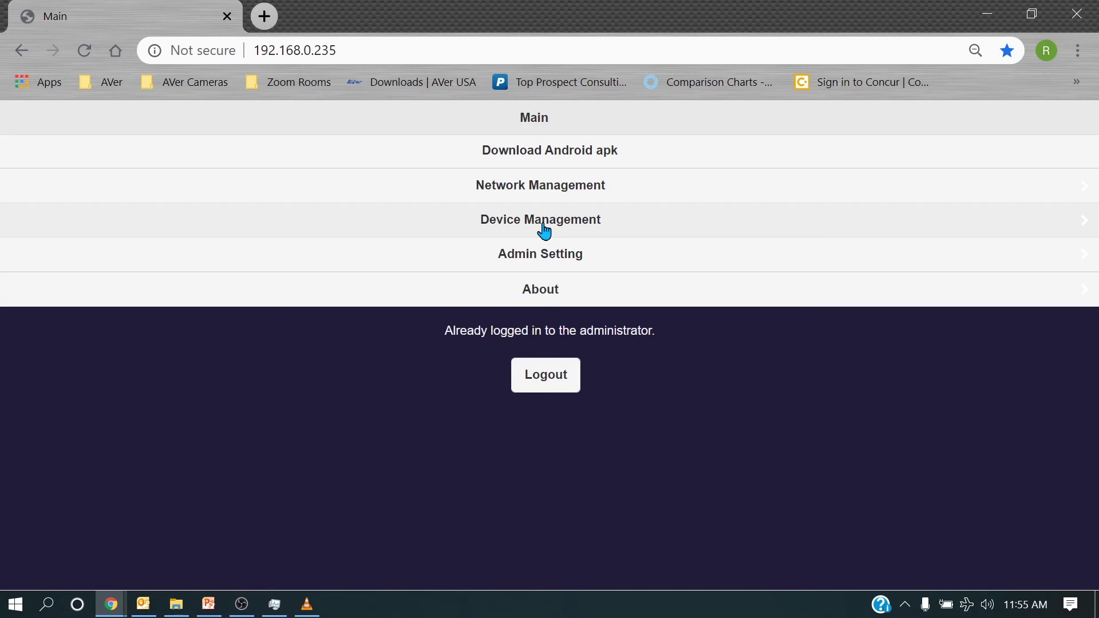
Review the available Language and Resolution choices in Device Management, closing both without saving
{"action": "left_click", "coordinate": [544, 231]}
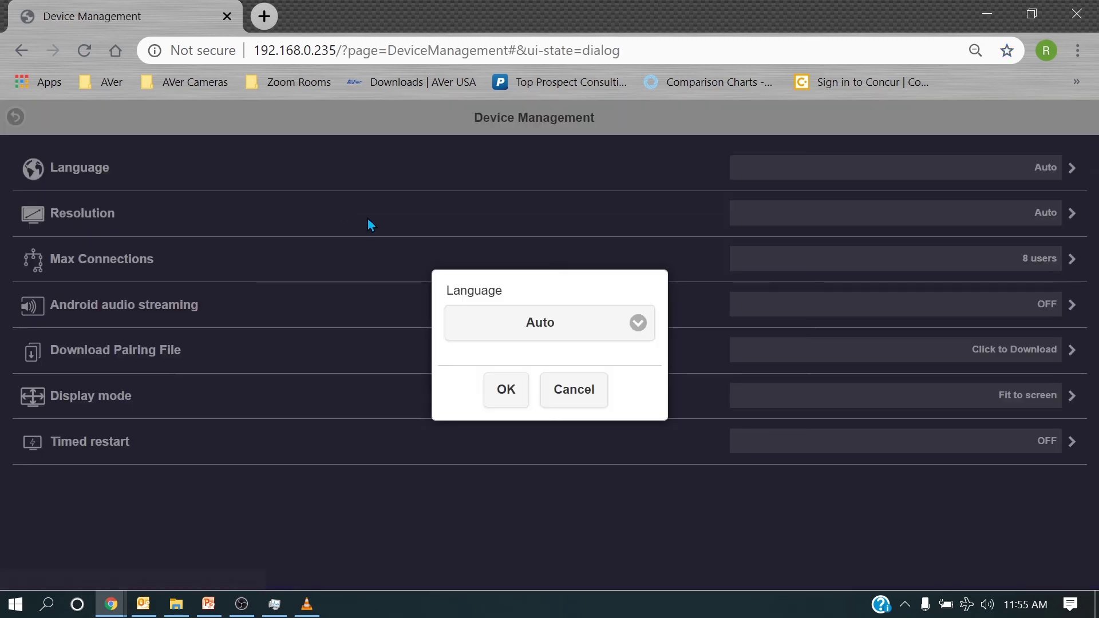
{"action": "left_click", "coordinate": [541, 322]}
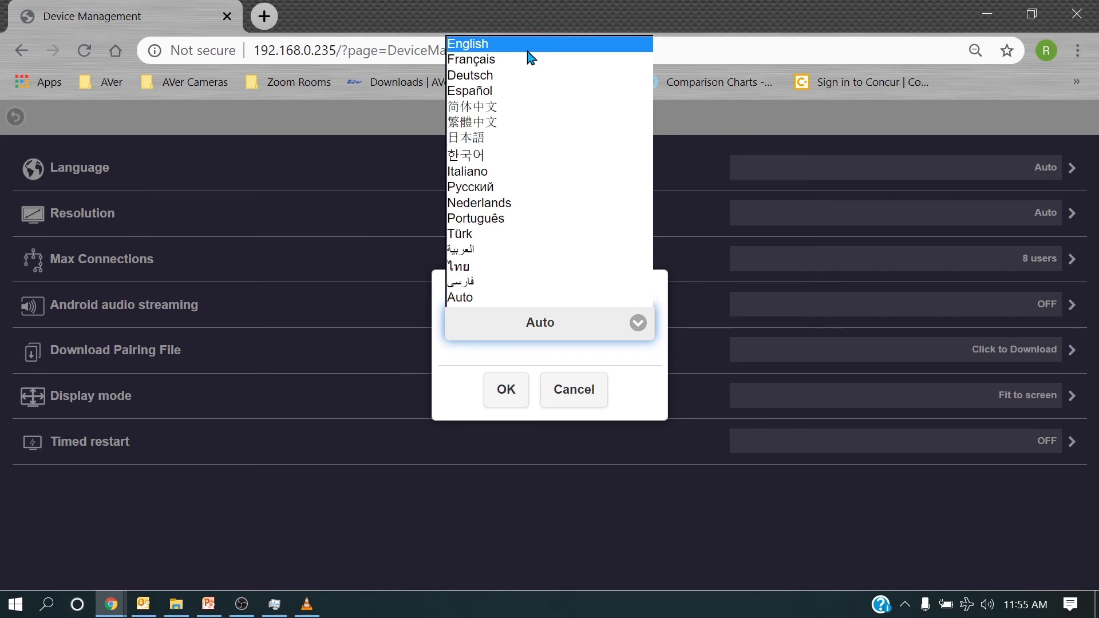
{"action": "left_click", "coordinate": [574, 395]}
{"action": "left_click", "coordinate": [86, 213]}
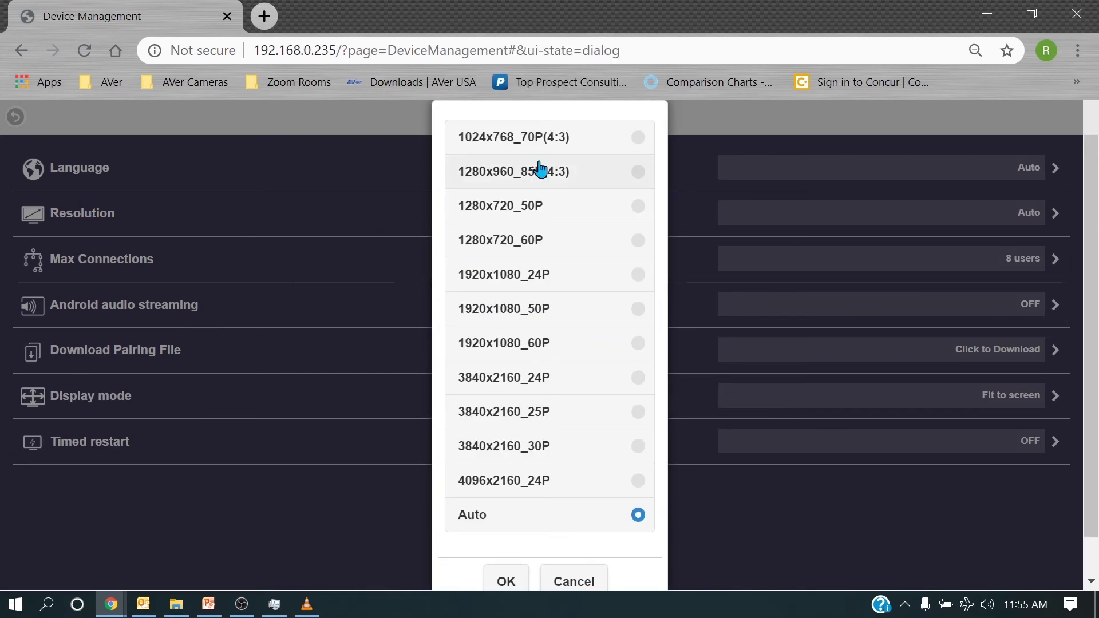
{"action": "left_click", "coordinate": [293, 489]}
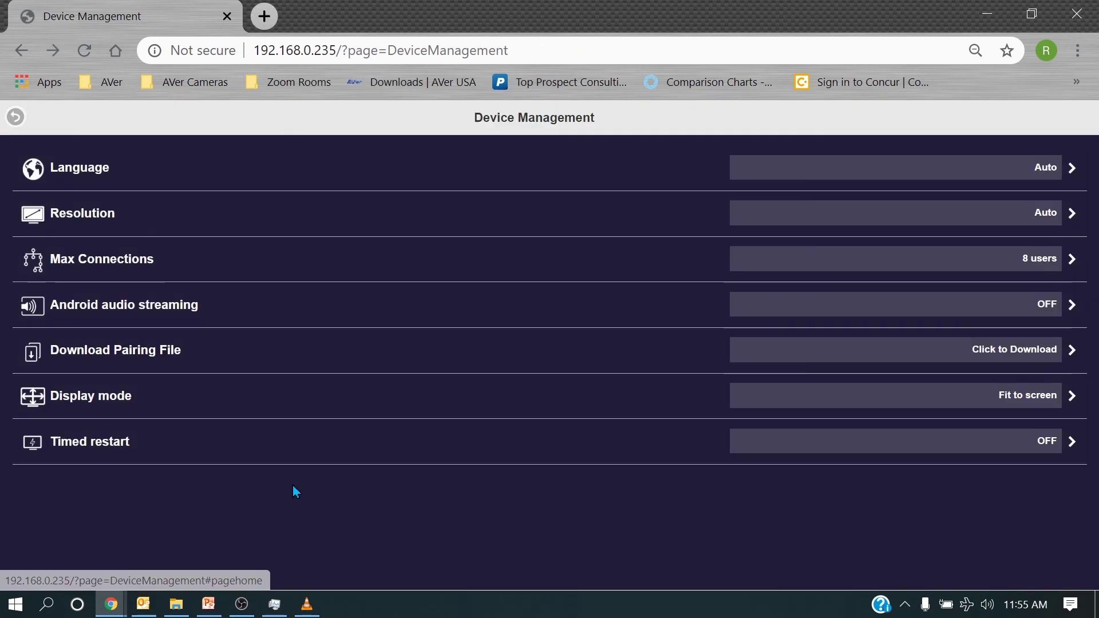
Review the Max Connections options and the Download Pairing File dialog, cancelling out of both
{"action": "left_click", "coordinate": [549, 261]}
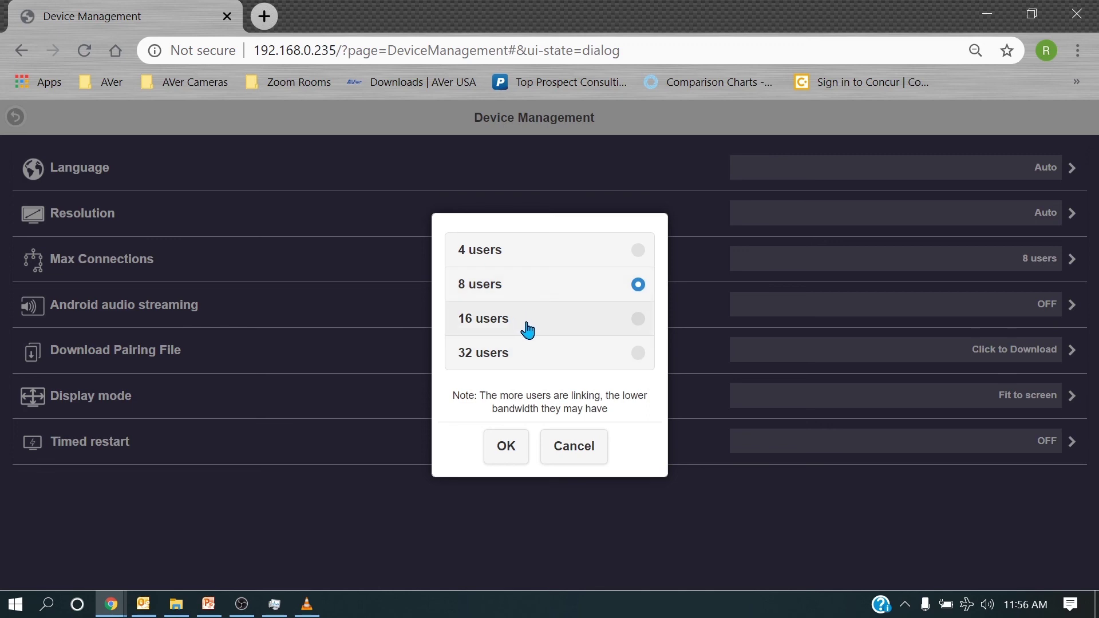
{"action": "left_click", "coordinate": [587, 457]}
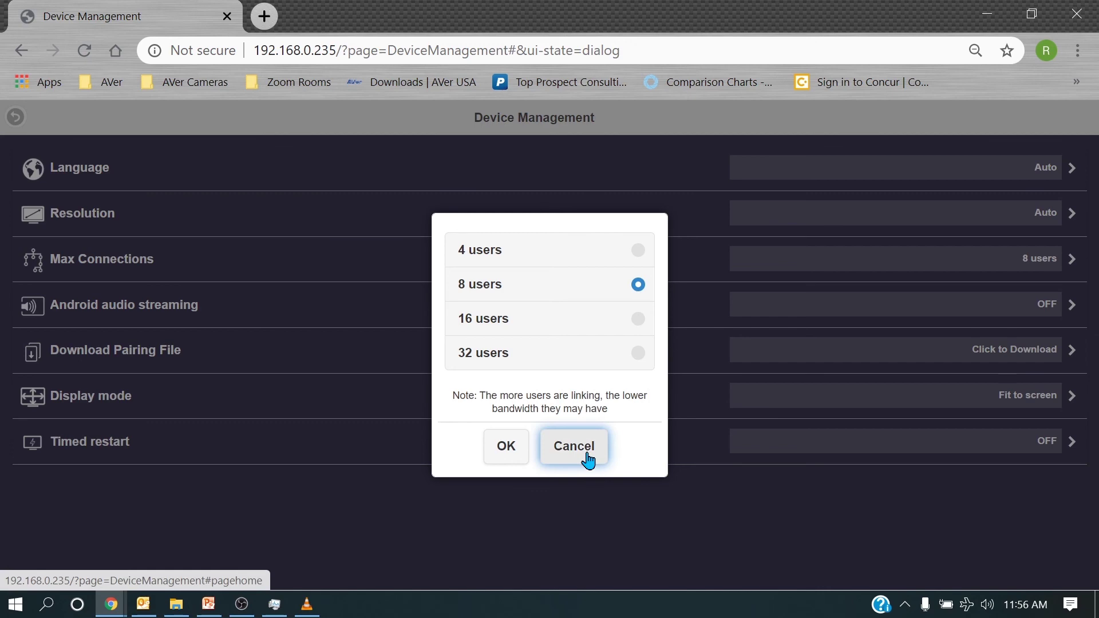
{"action": "left_click", "coordinate": [147, 361]}
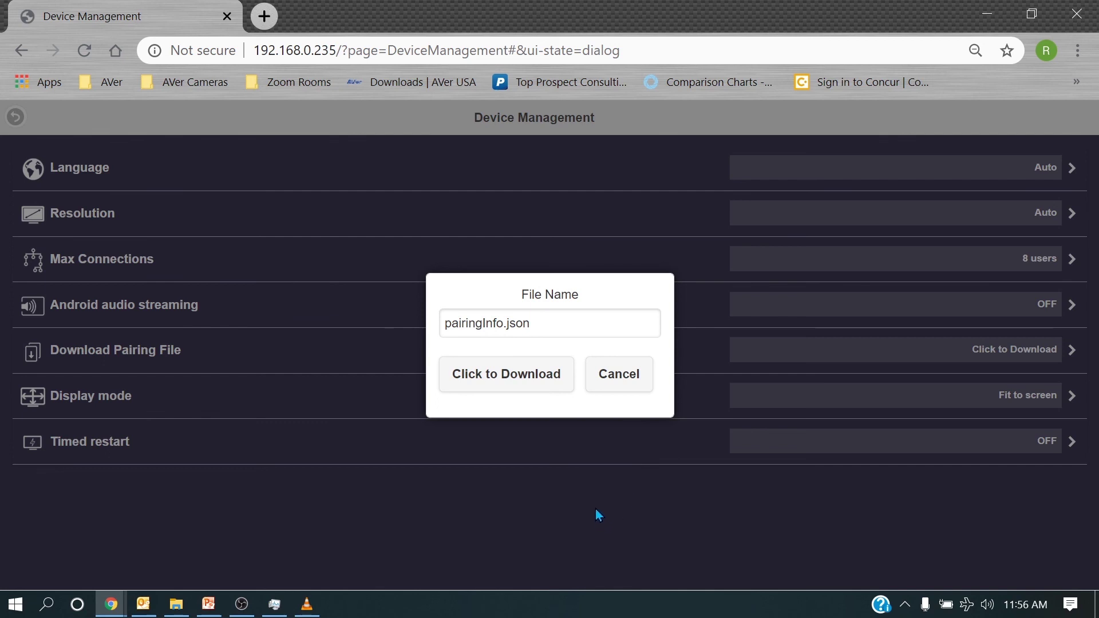
{"action": "left_click", "coordinate": [632, 383]}
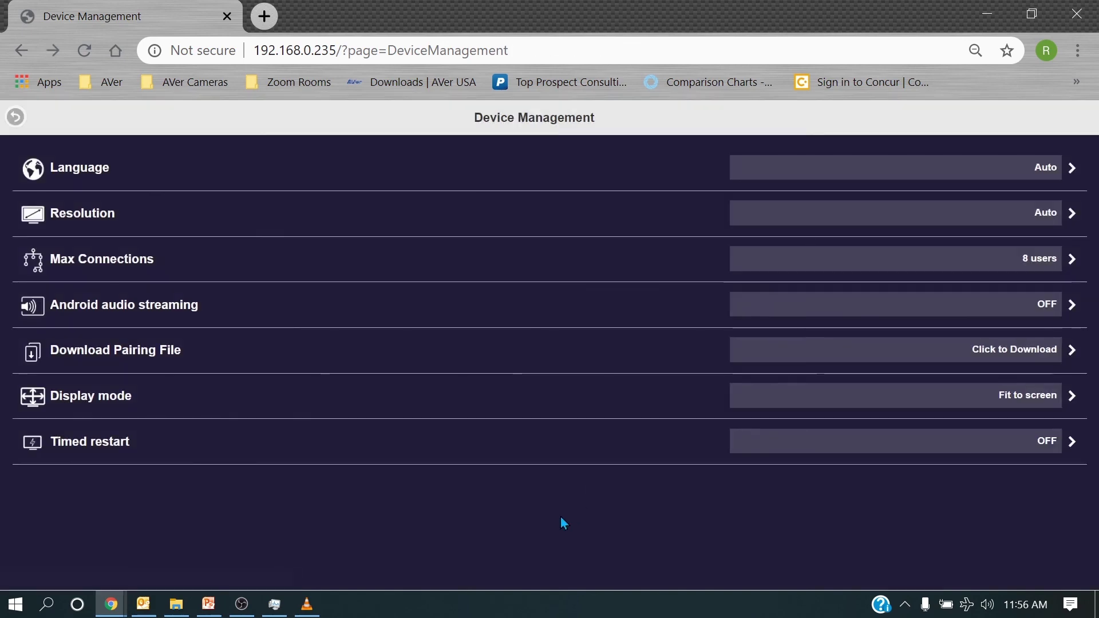
Review the Display mode and Timed restart options, cancelling out of both dialogs
{"action": "left_click", "coordinate": [598, 404]}
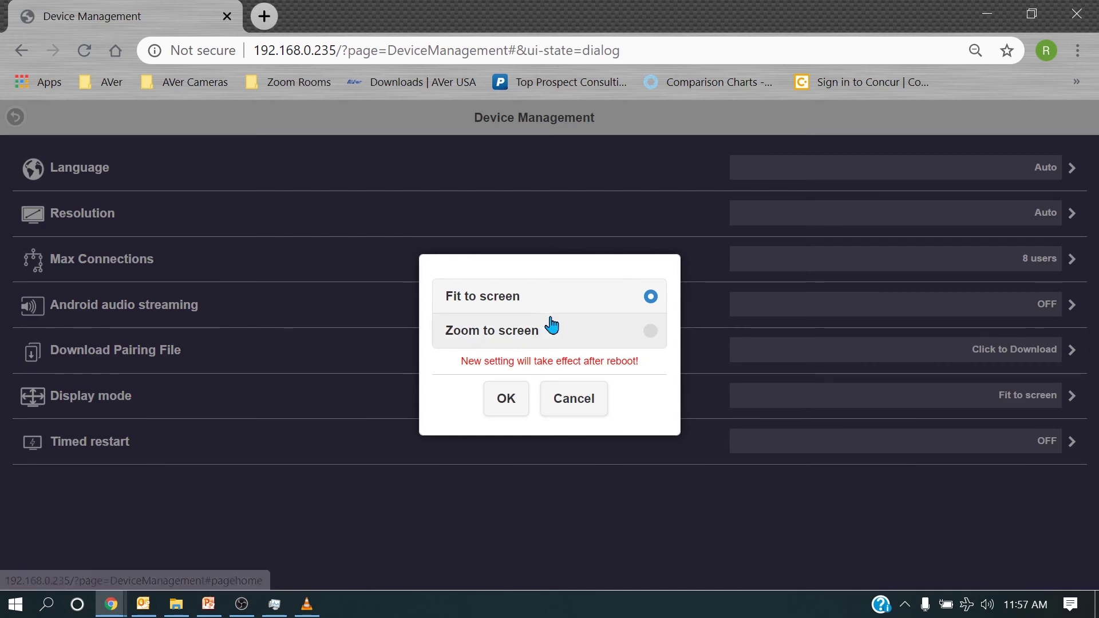
{"action": "left_click", "coordinate": [584, 405]}
{"action": "left_click", "coordinate": [186, 446]}
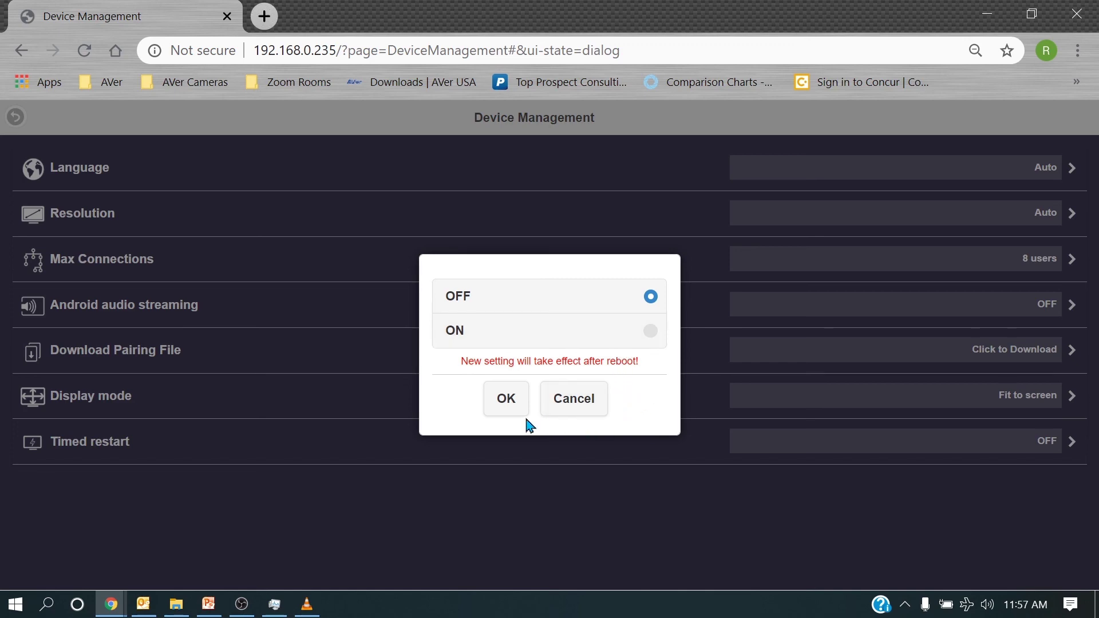
{"action": "left_click", "coordinate": [565, 409]}
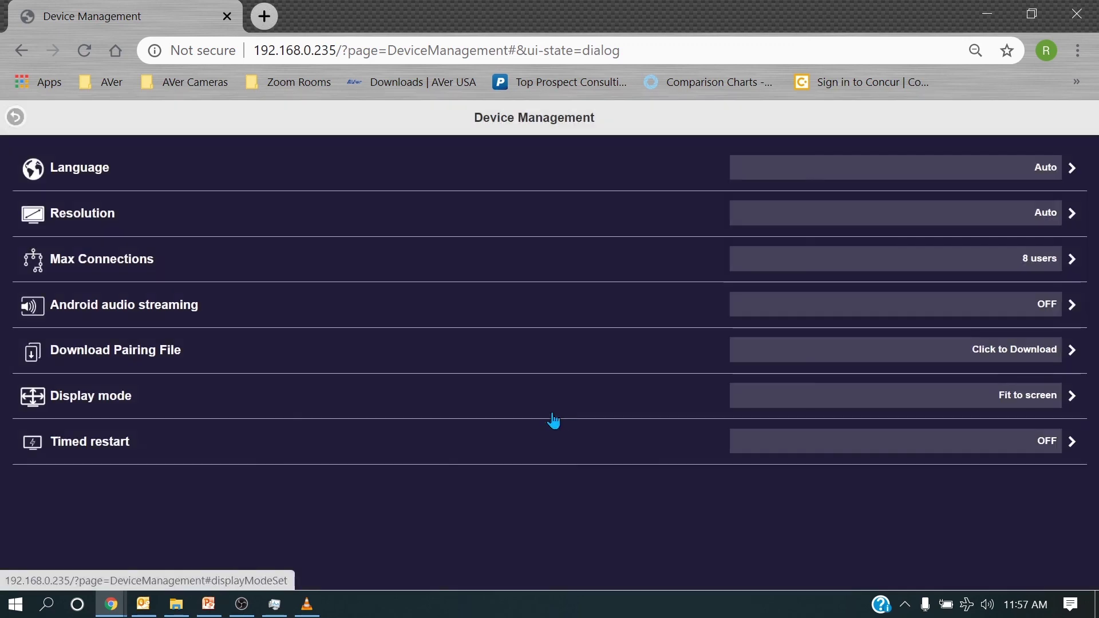